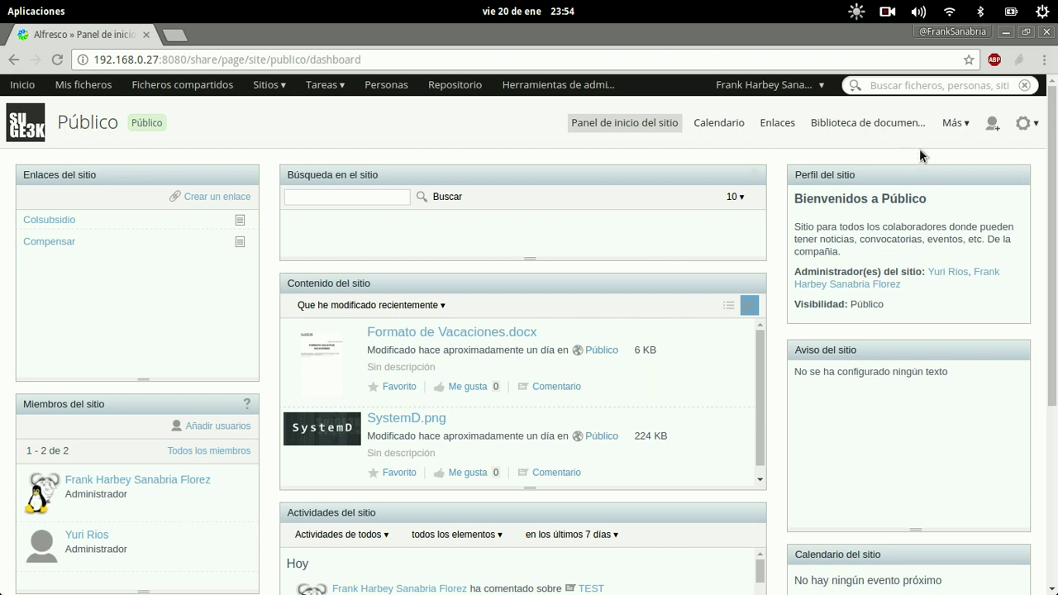
- Create a new entry in the site's blog and title it "Mi experiencia con Linux"
left_click(958, 124)
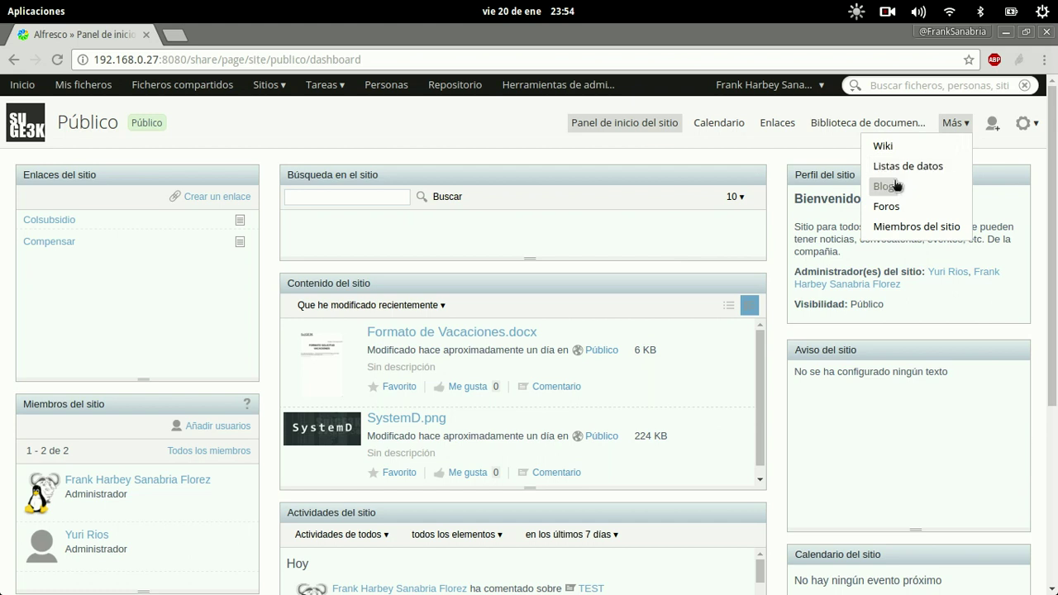
left_click(949, 184)
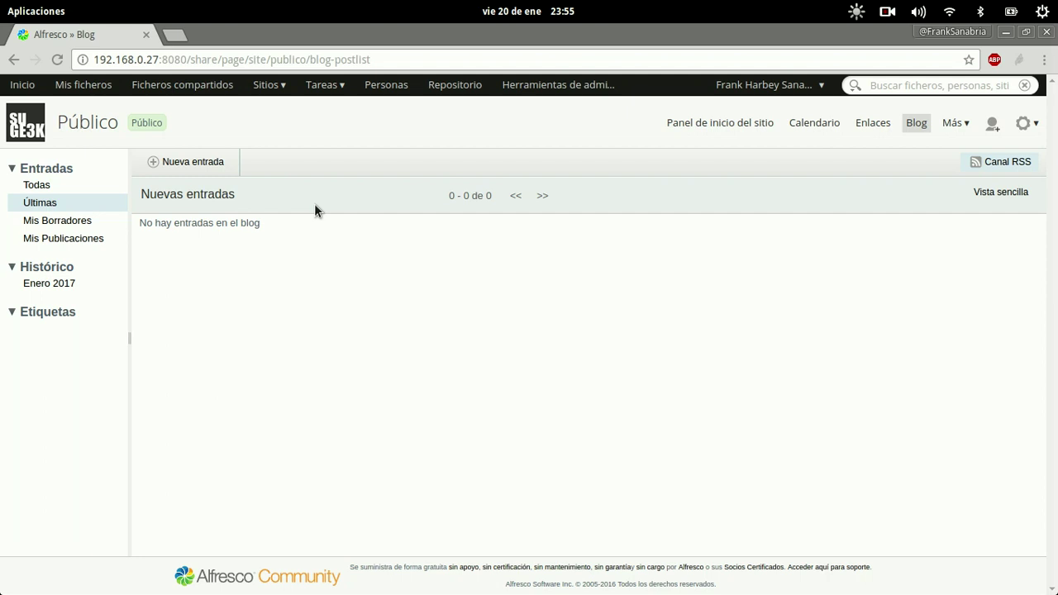
left_click(195, 170)
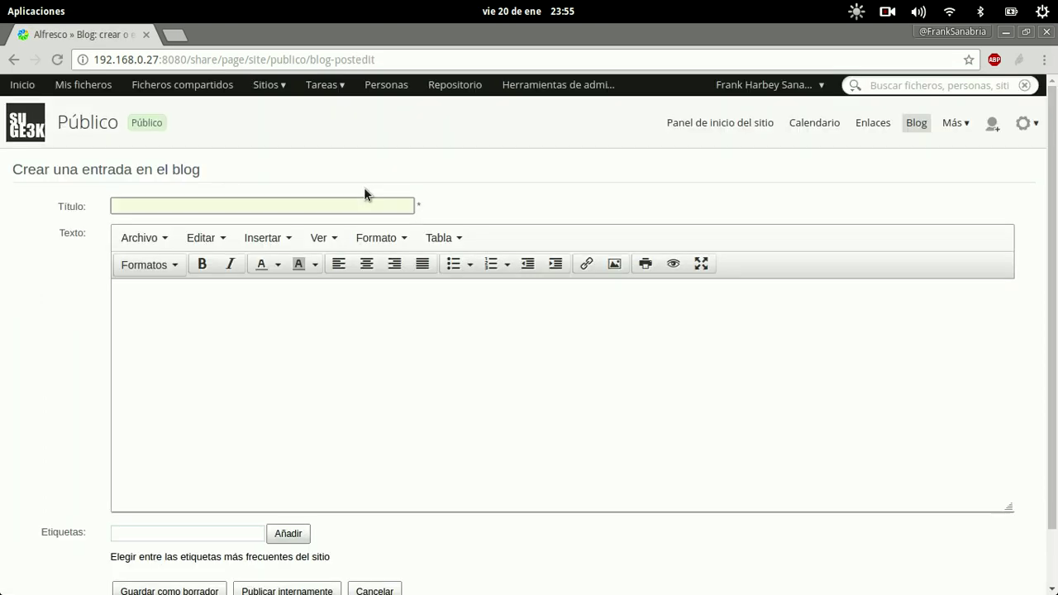
left_click(321, 203)
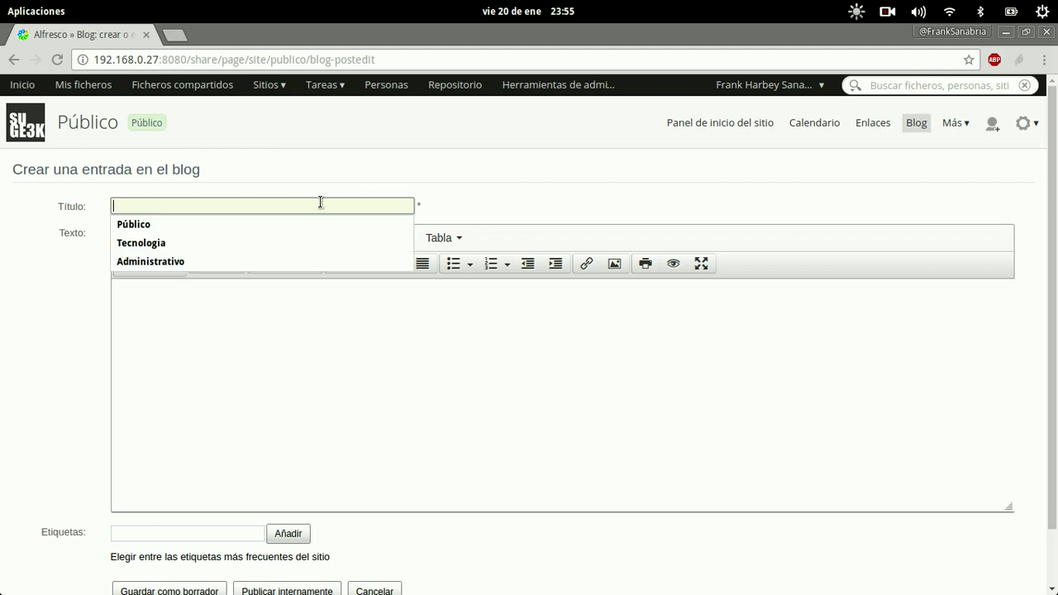
type("M")
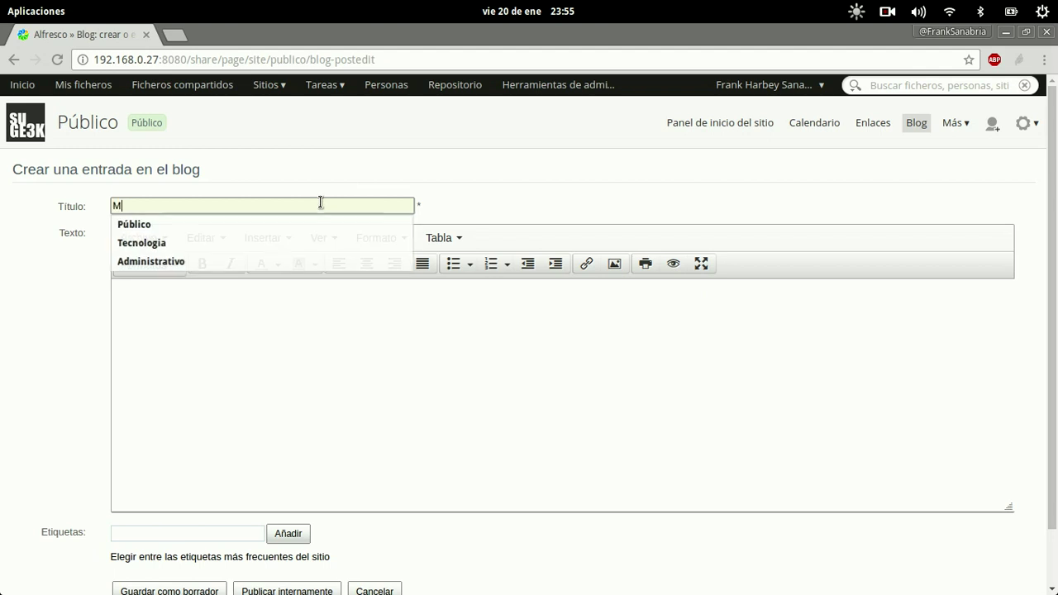
type("i experienc")
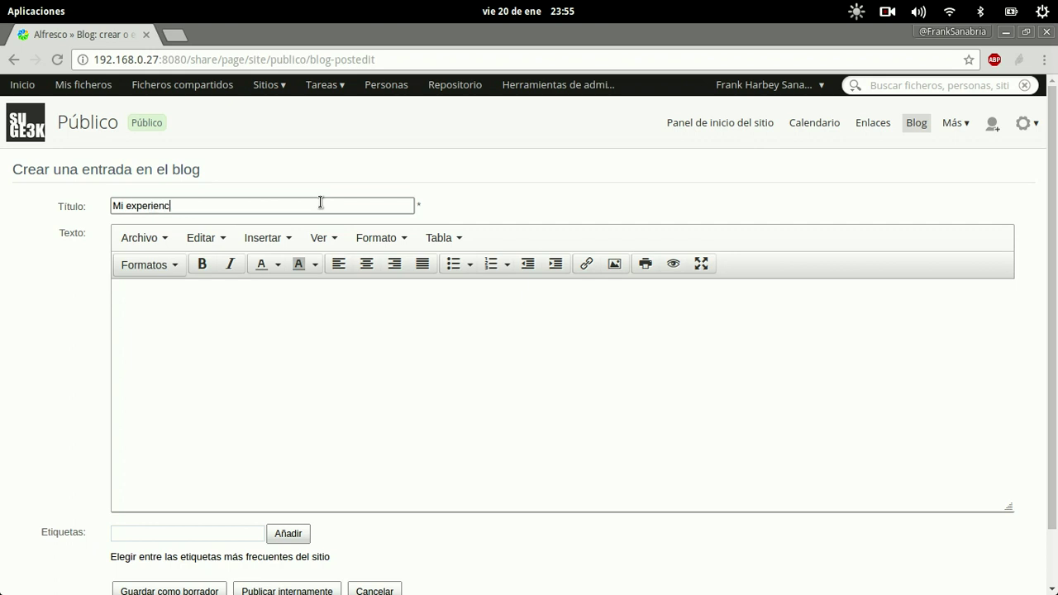
type("ia con Linux")
- Expand the text editor to full screen and write the Heading 2 line "¿Linux es tan malo como dicen?"
left_click(701, 263)
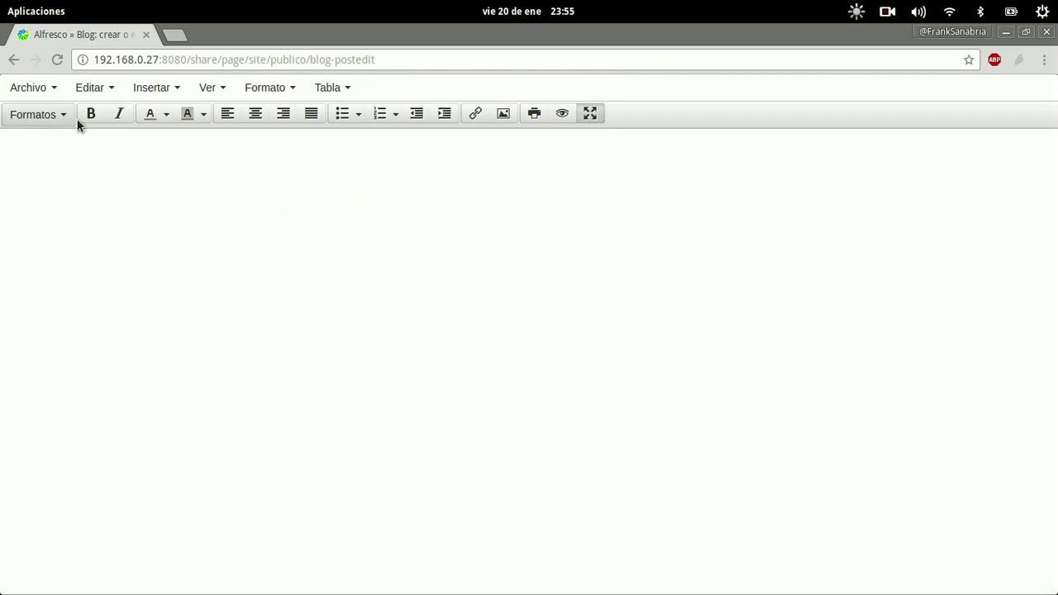
left_click(290, 86)
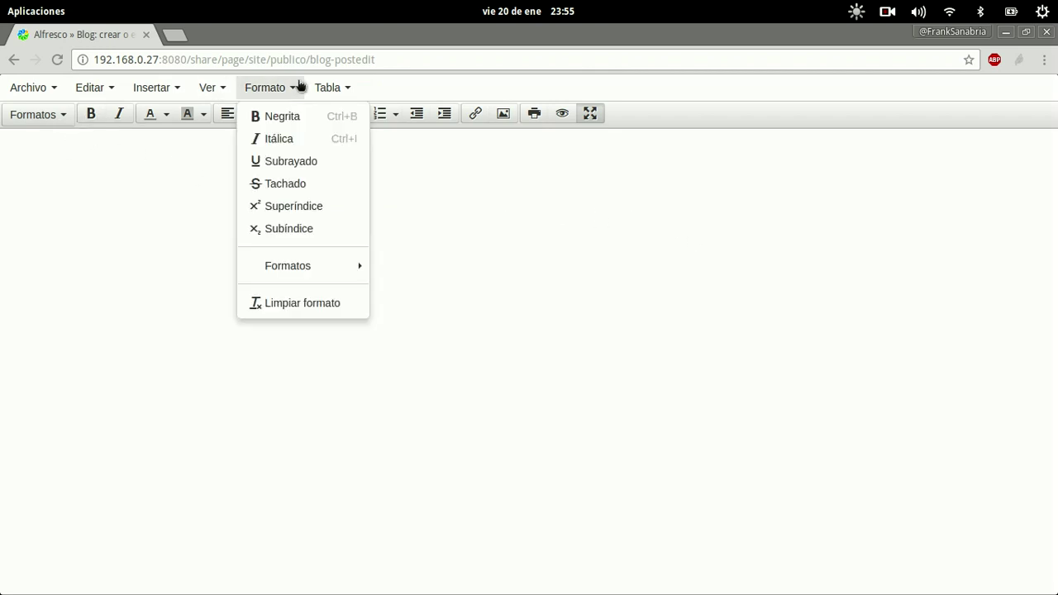
mouse_move(316, 263)
mouse_move(405, 265)
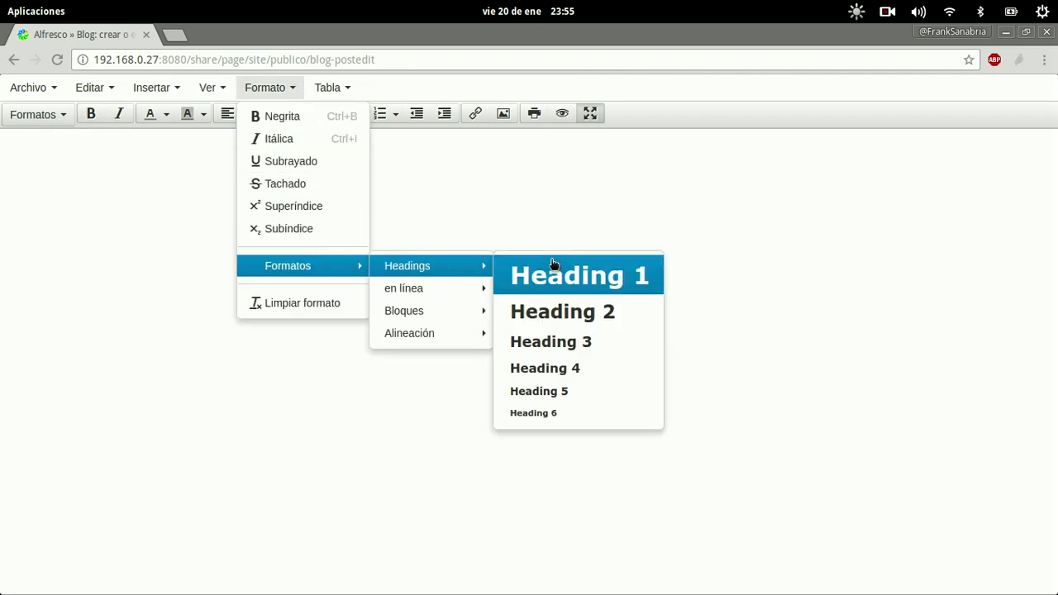
left_click(540, 307)
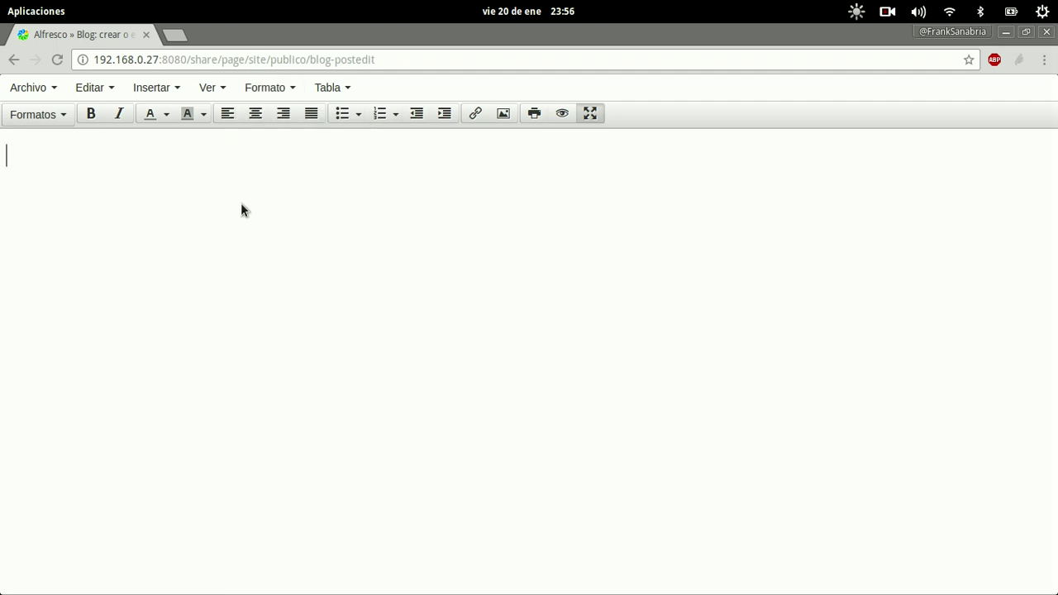
type("Linux ")
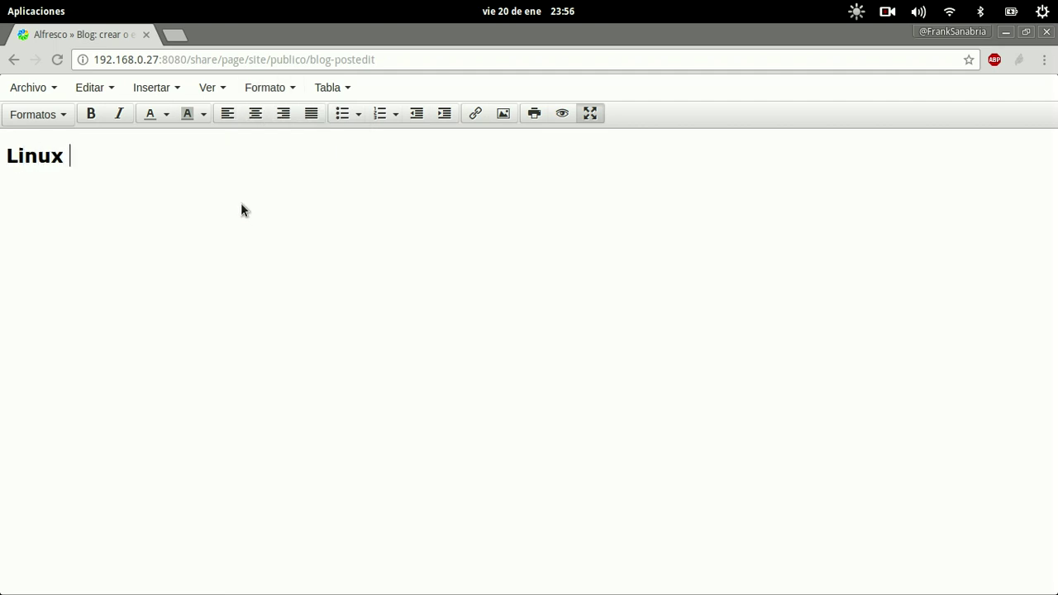
type("es tan malo como dicen?")
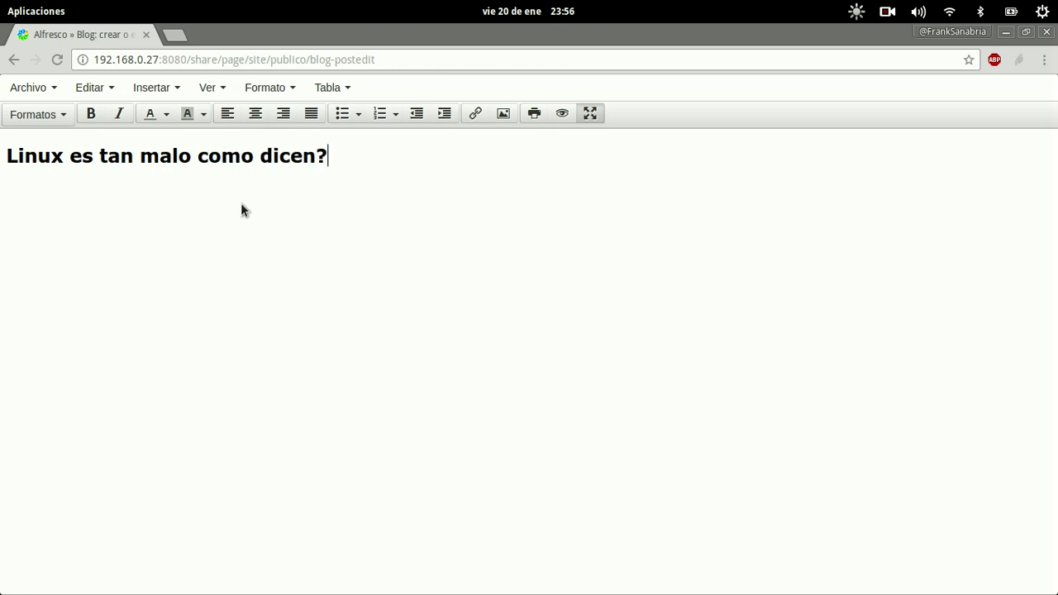
key("Home")
type("¿")
key("End")
key("Return")
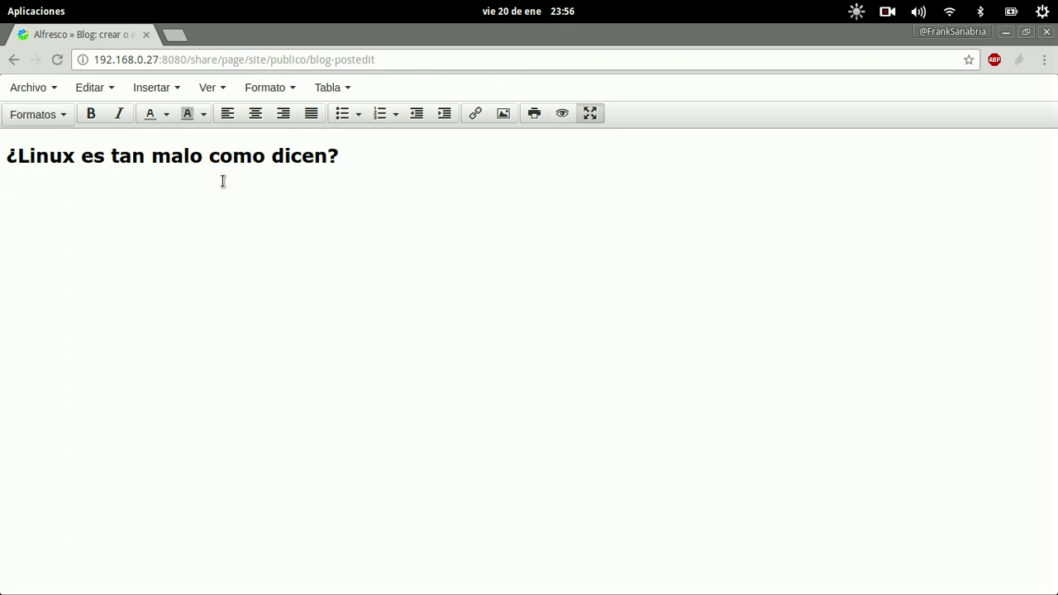
- Write the paragraph "Despues de probar Linux por mas de 7 años he evidenciado que...." below the heading and exit full-screen editing
type("Despues de proa")
key("BackSpace")
type("bar ")
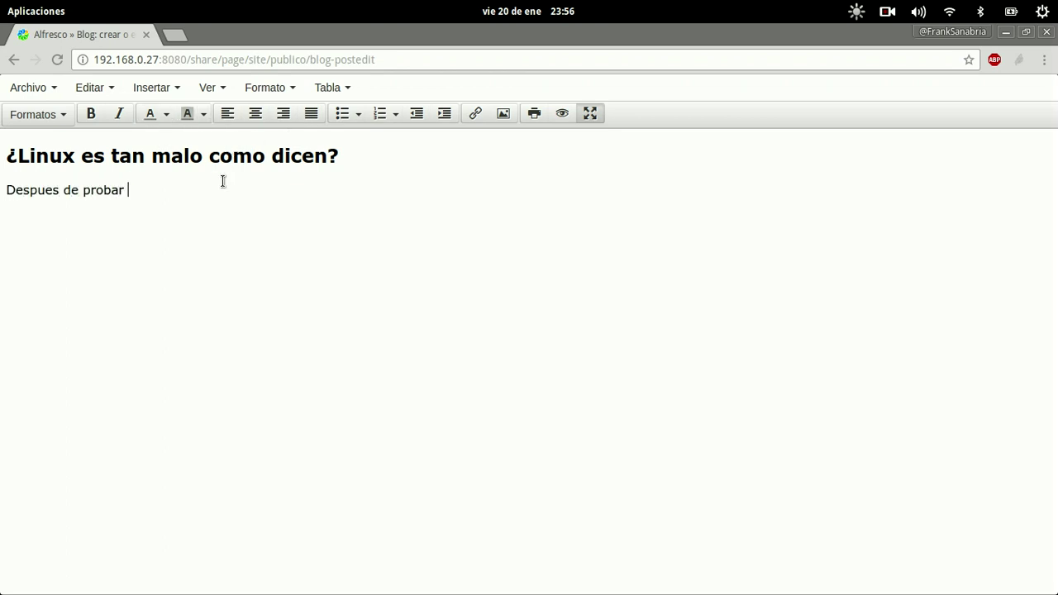
type("Linux por mas de 7 año")
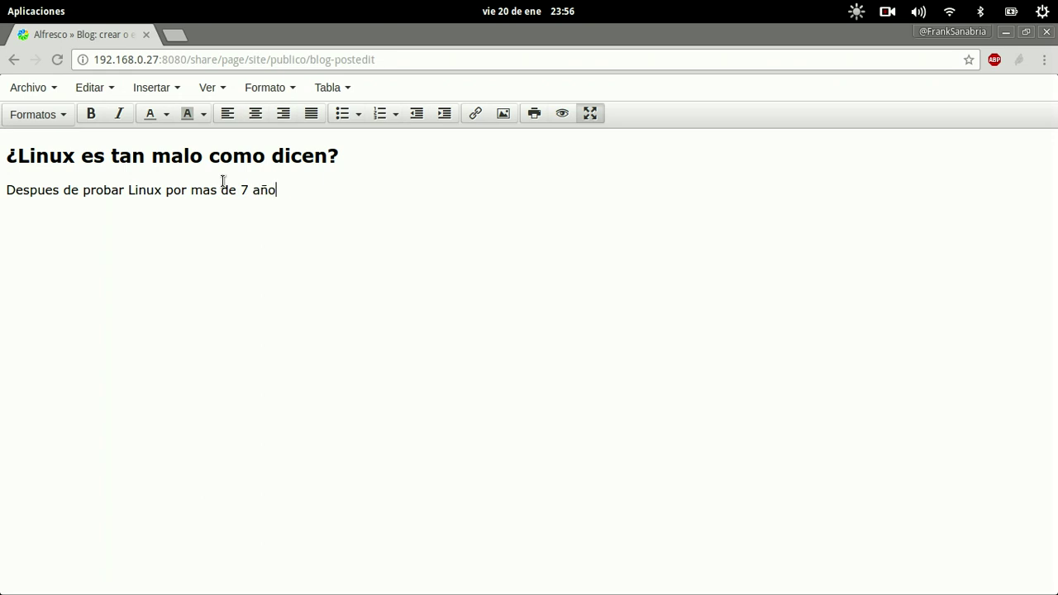
type("s he evidenciado que....")
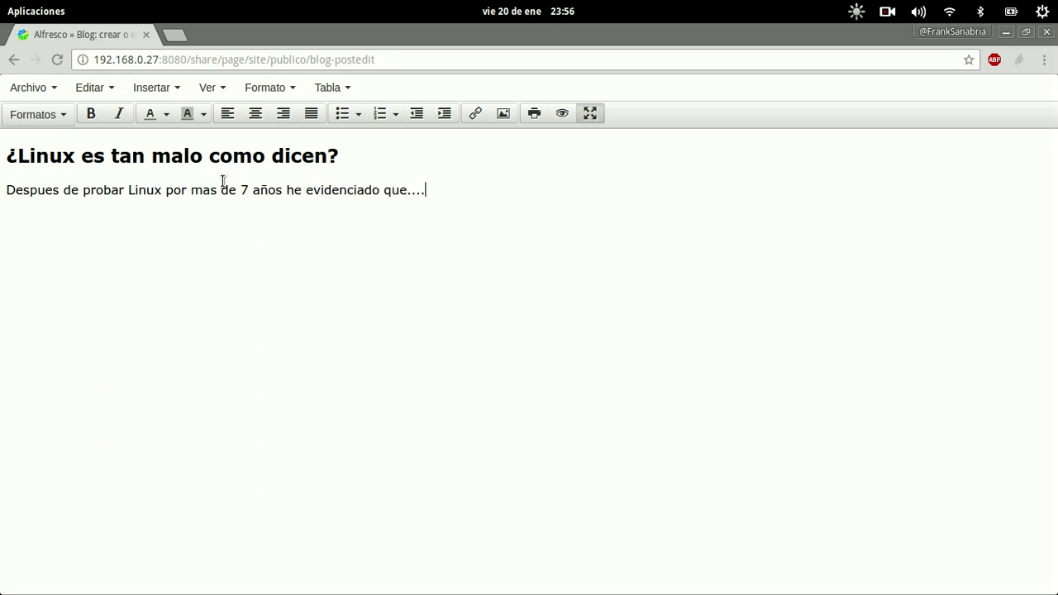
left_click(589, 114)
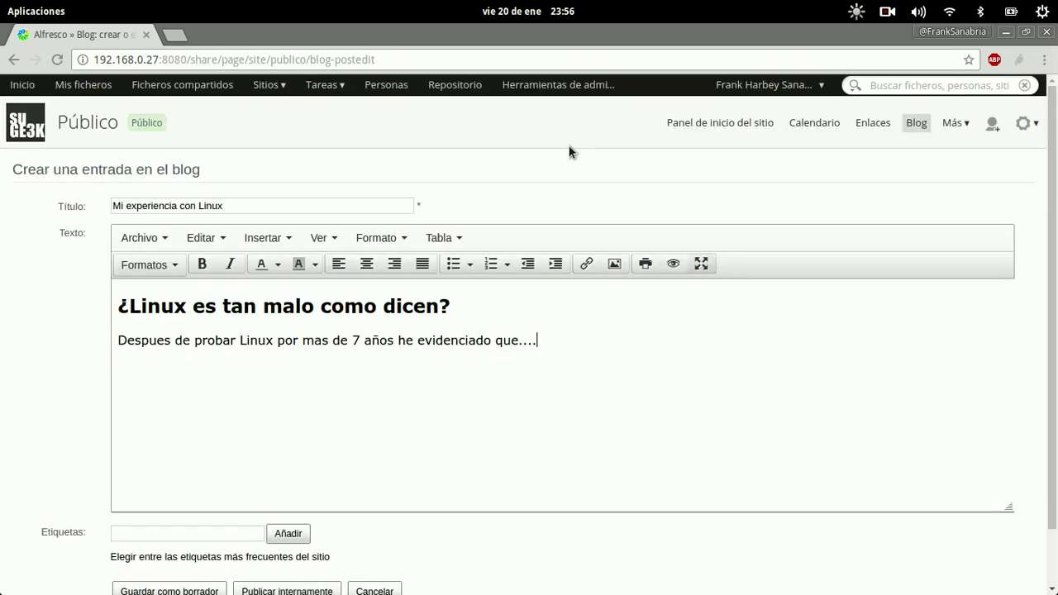
- Add the tag "linux" to the blog entry and publish it internally
scroll(253, 487, "down", 2)
left_click(236, 470)
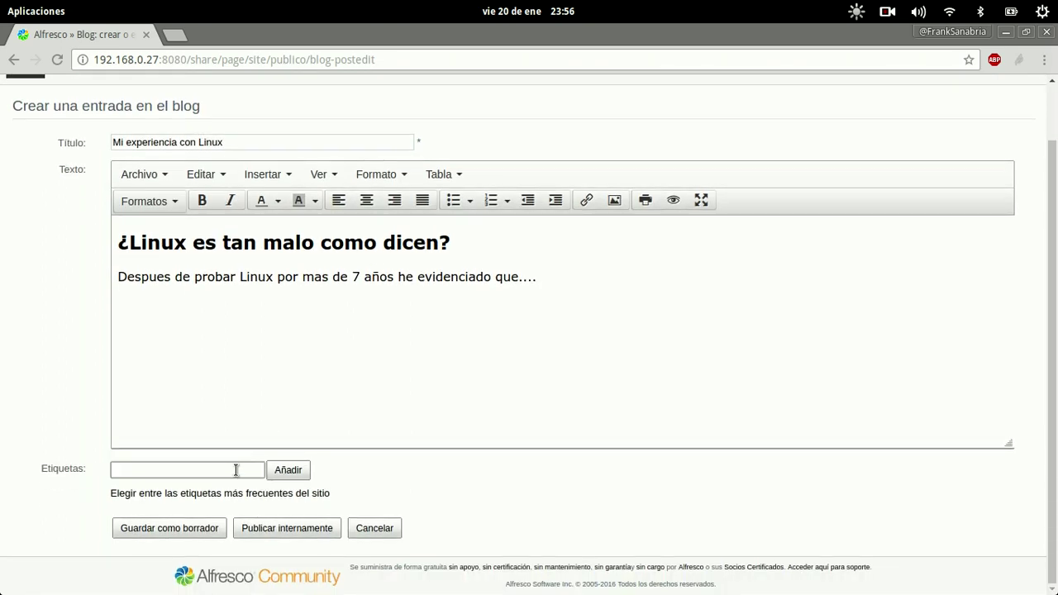
type("linux")
left_click(288, 470)
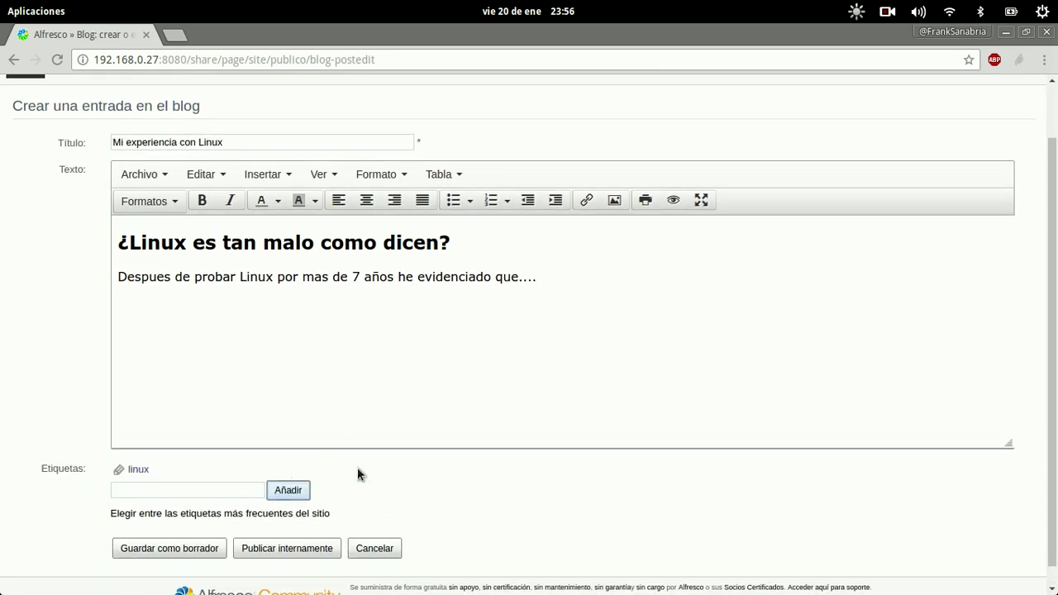
scroll(405, 463, "down", 1)
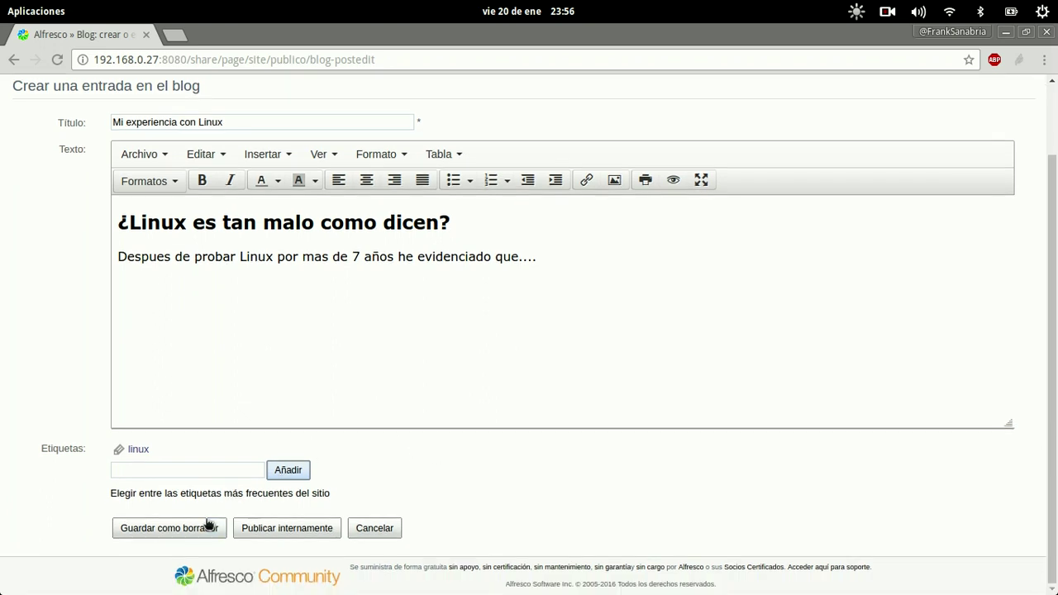
left_click(208, 525)
left_click(288, 528)
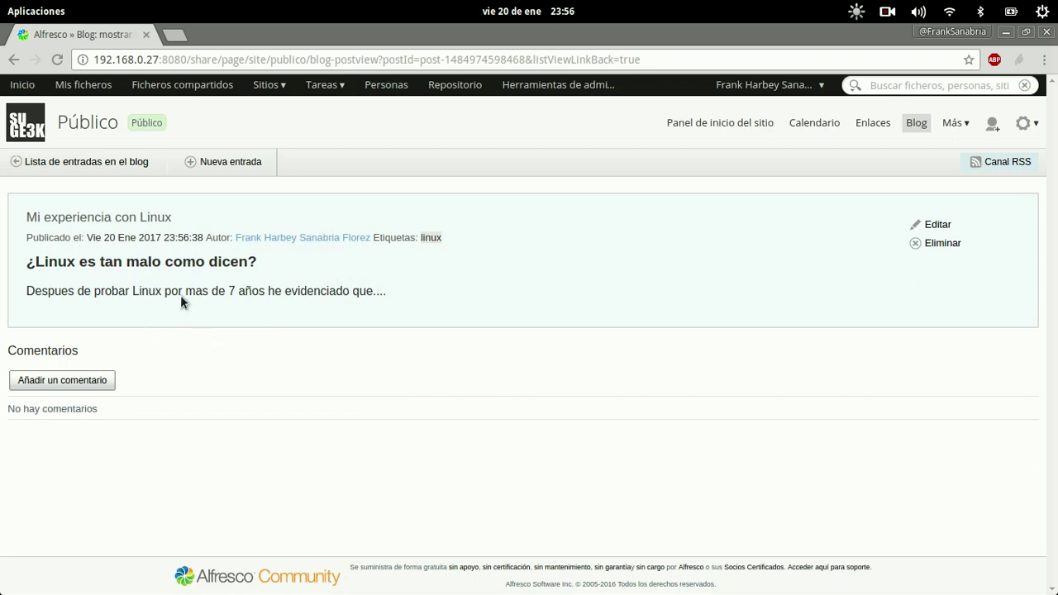
- Open the entry "Mi experiencia con Linux" from the blog entry list and add the comment "Felicidades"
left_click(115, 166)
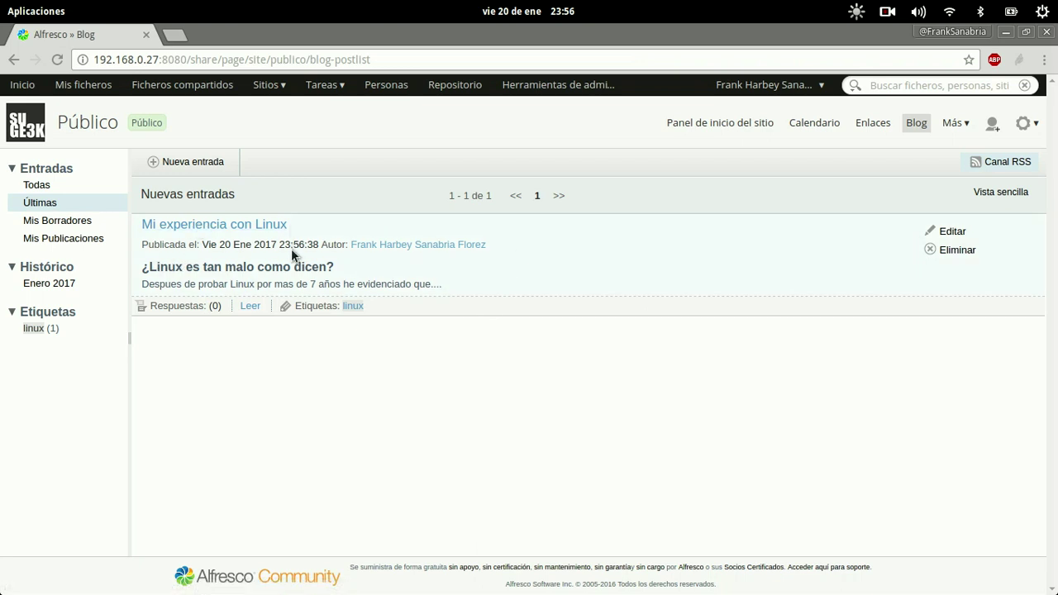
left_click(242, 305)
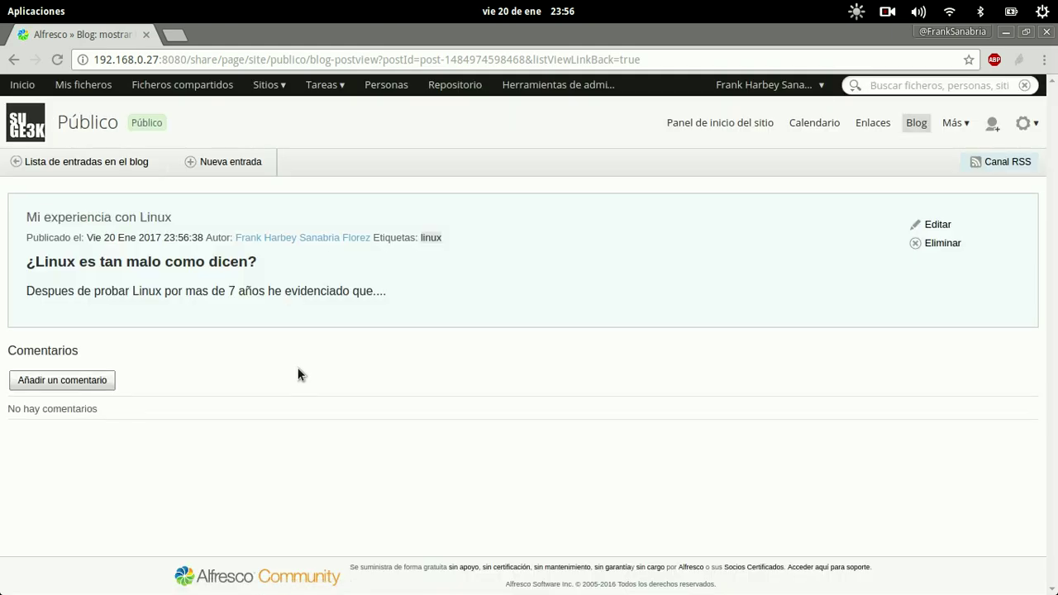
left_click(95, 384)
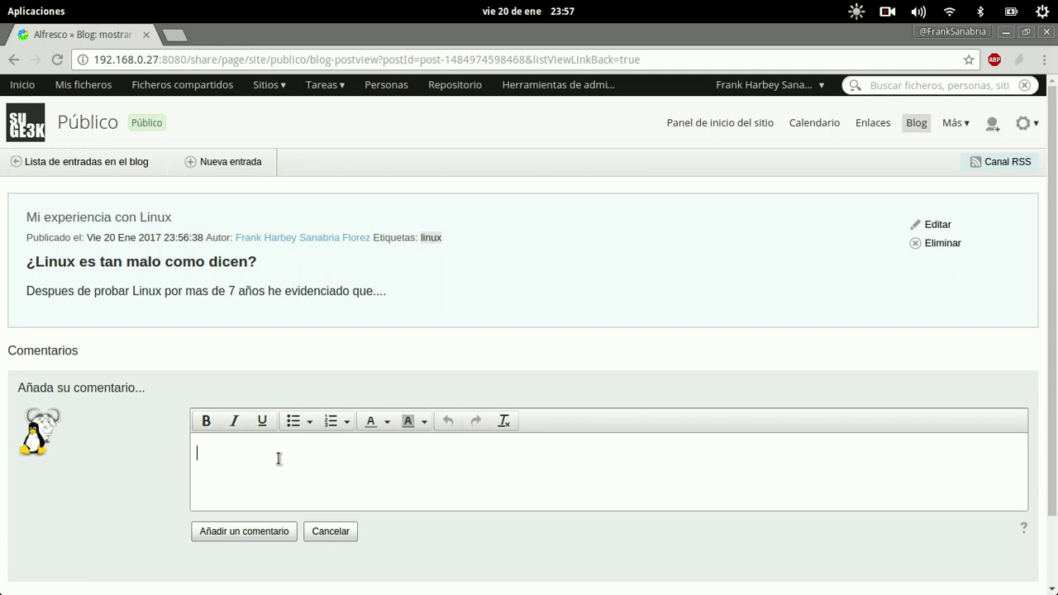
type("Felicidades")
left_click(272, 526)
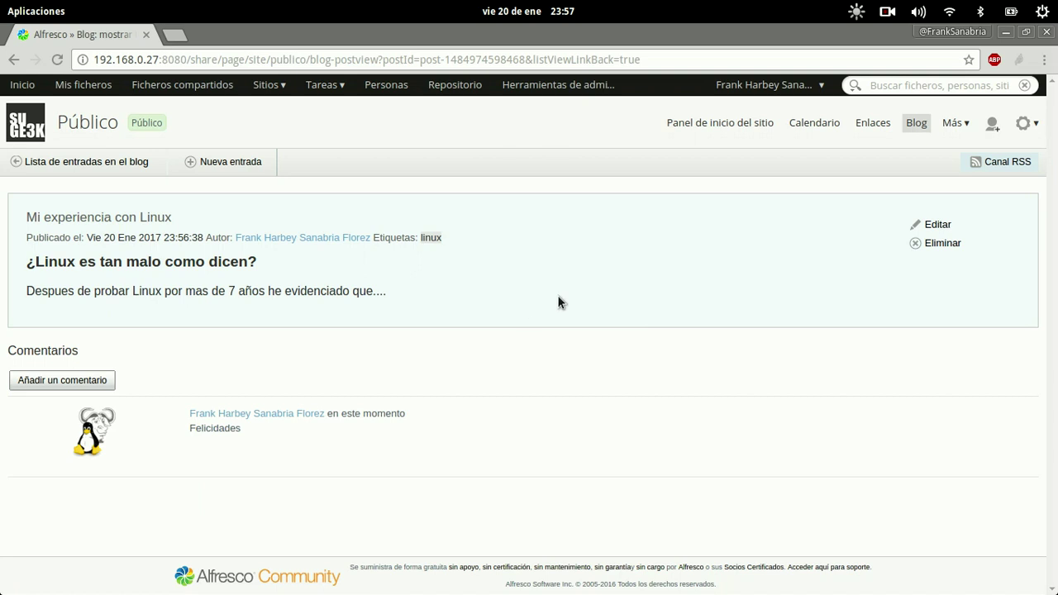
- List all blog entries and examine the recent site activities on the site dashboard
left_click(133, 170)
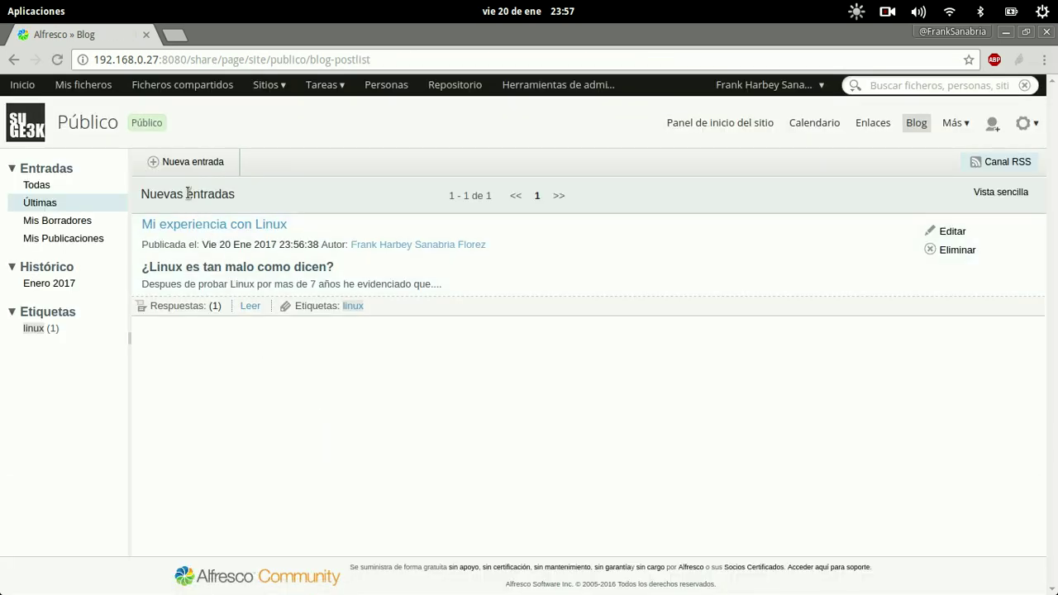
left_click(36, 185)
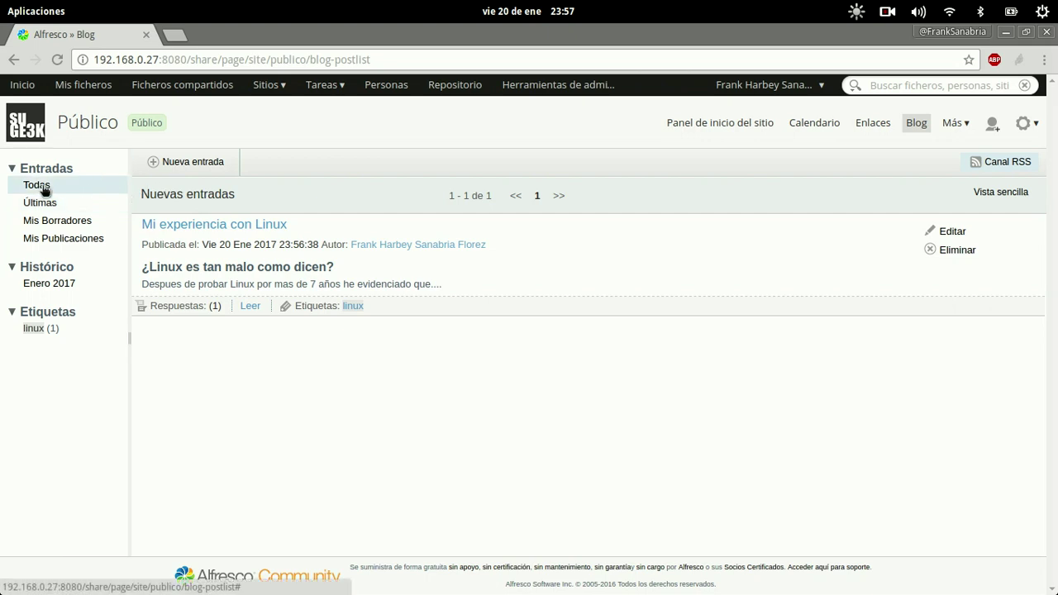
left_click(717, 126)
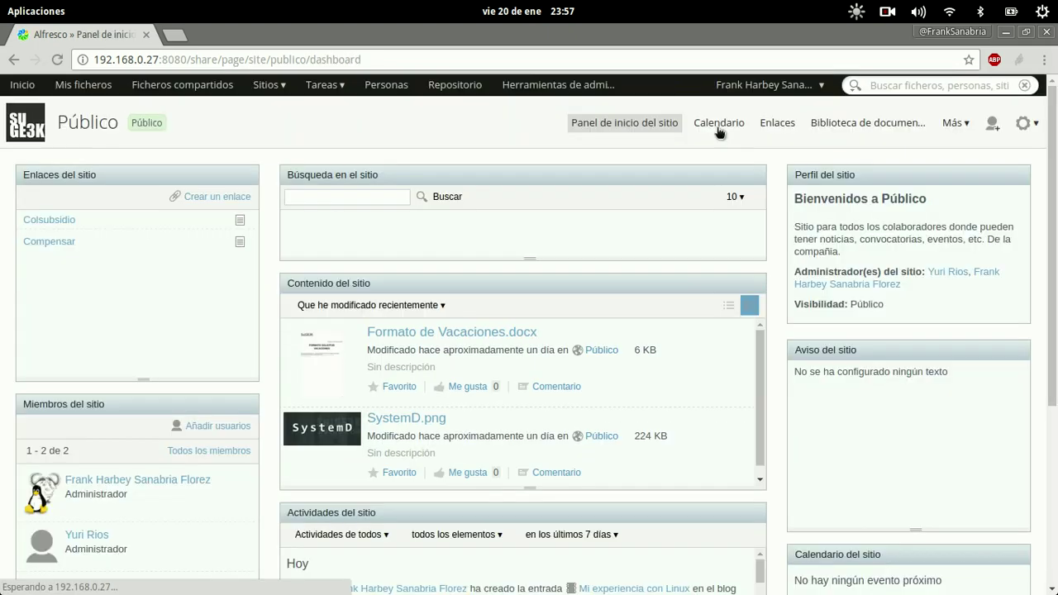
scroll(777, 330, "down", 3)
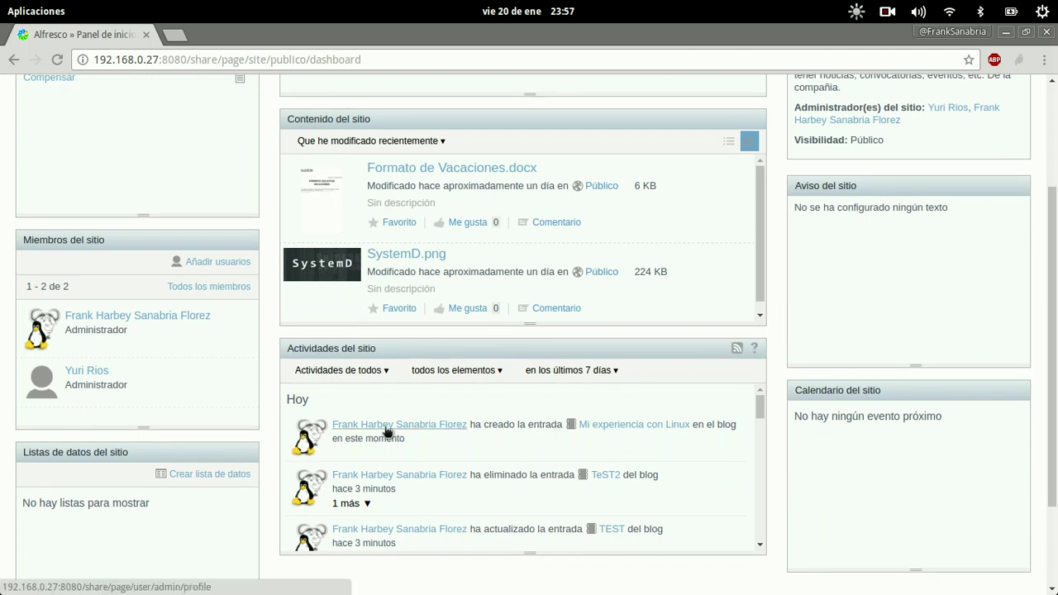
scroll(754, 404, "down", 1)
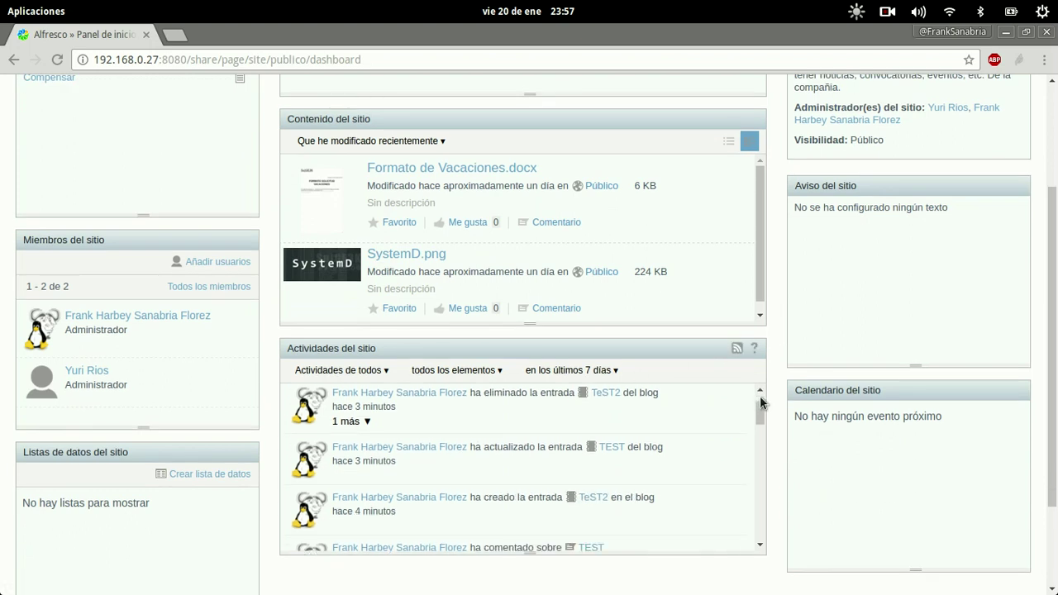
scroll(762, 372, "up", 5)
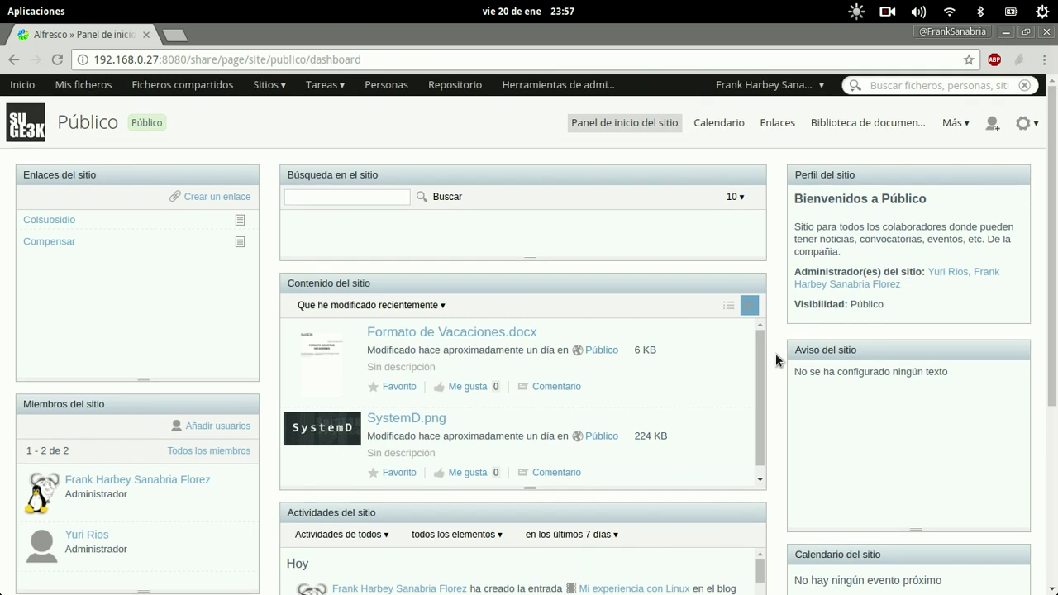